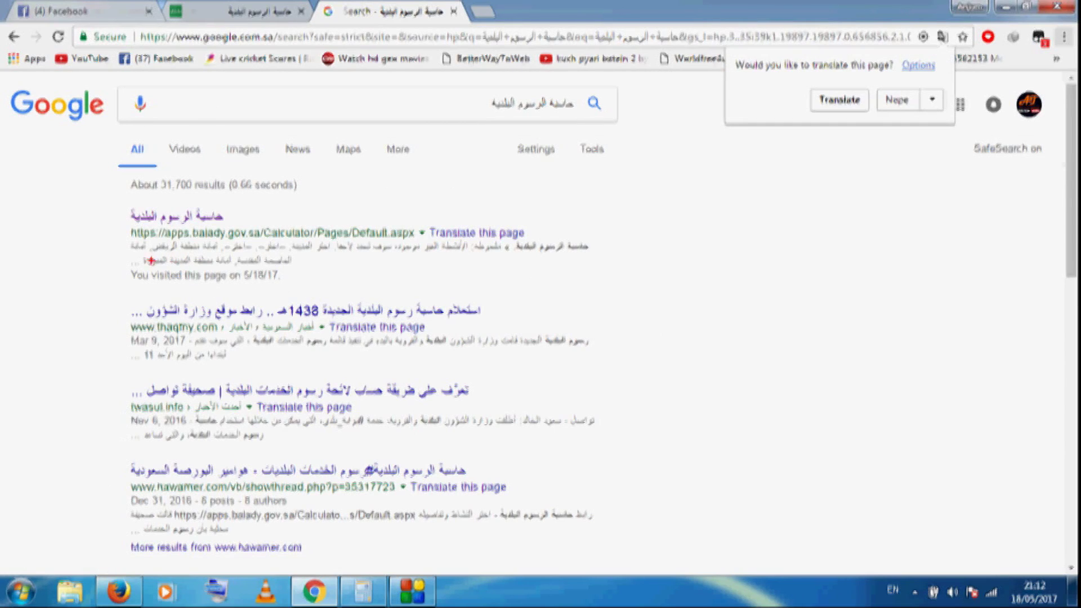
- Open the حاسبة الرسوم البلدية result from apps.balady.gov.sa in the search results
{"action": "mouse_move", "coordinate": [117, 207]}
{"action": "left_mouse_down"}
{"action": "mouse_move", "coordinate": [129, 219]}
{"action": "mouse_move", "coordinate": [260, 234]}
{"action": "left_mouse_up"}
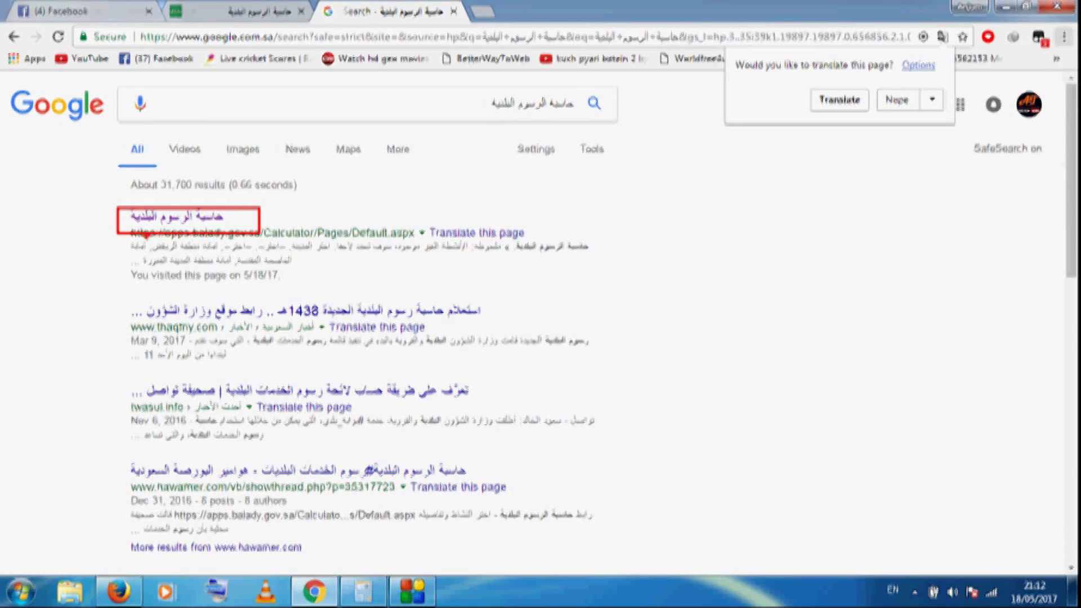
{"action": "key", "text": "Escape"}
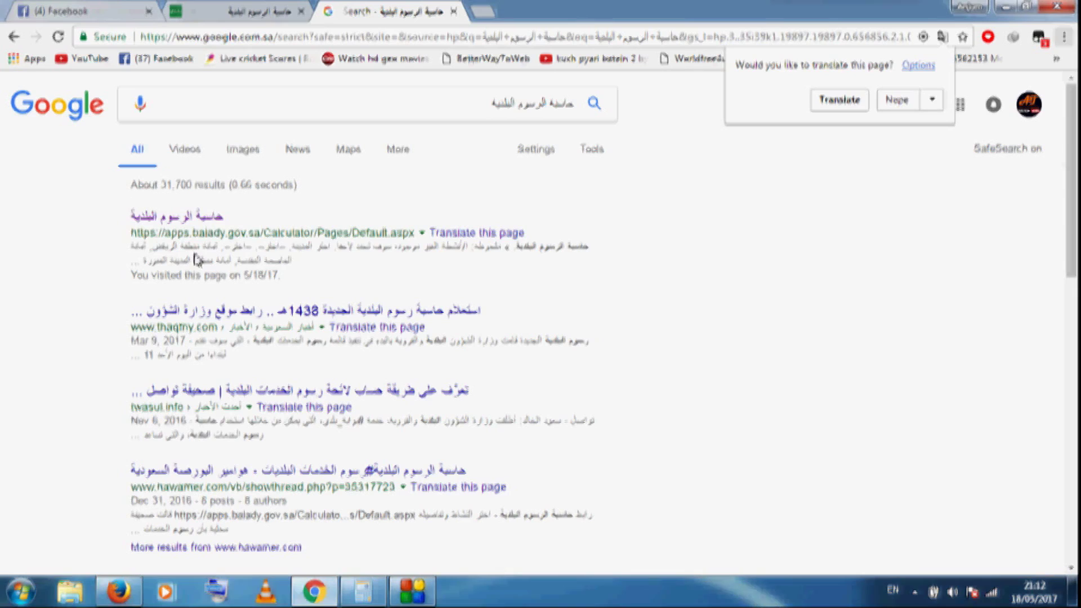
{"action": "left_click", "coordinate": [200, 219]}
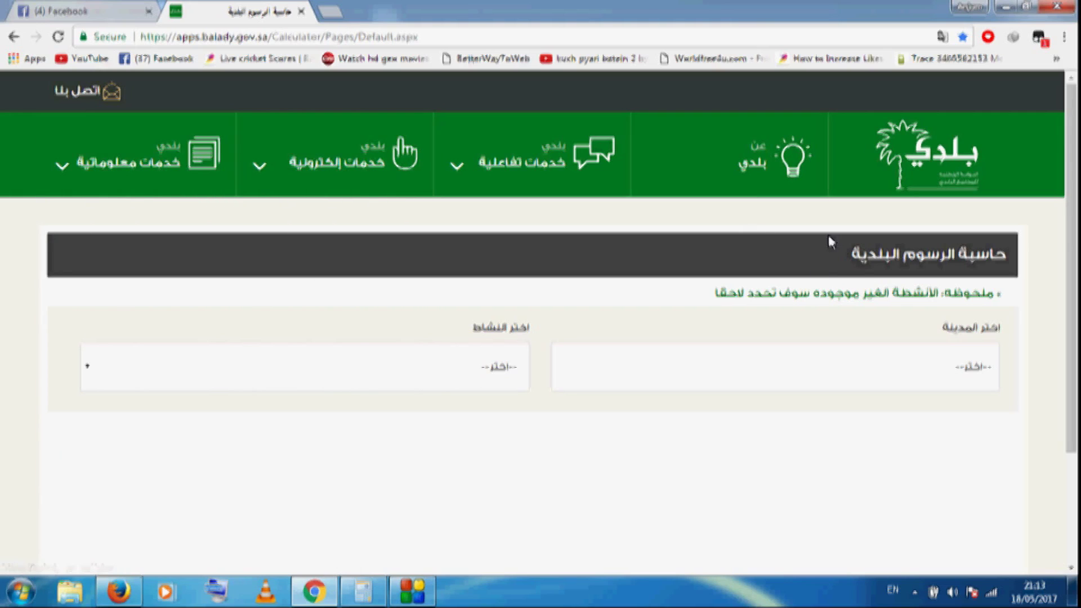
- Set the city in the municipal fees calculator to أمانة منطقة حائل
{"action": "scroll", "coordinate": [1007, 292], "scroll_direction": "down", "scroll_amount": 2}
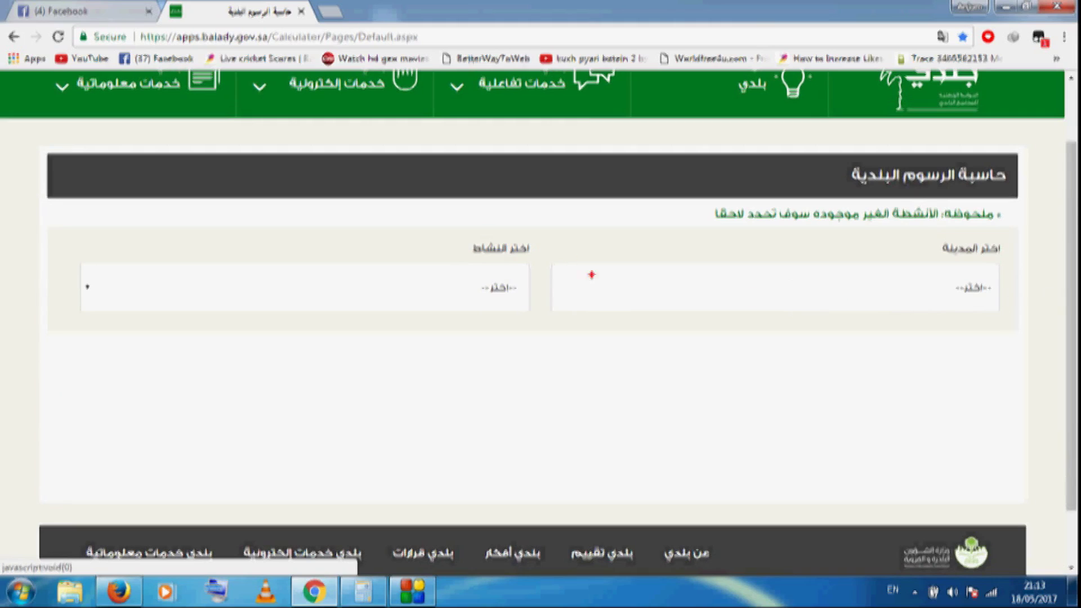
{"action": "mouse_move", "coordinate": [548, 248]}
{"action": "left_mouse_down"}
{"action": "mouse_move", "coordinate": [574, 314]}
{"action": "mouse_move", "coordinate": [813, 328]}
{"action": "mouse_move", "coordinate": [1030, 319]}
{"action": "left_mouse_up"}
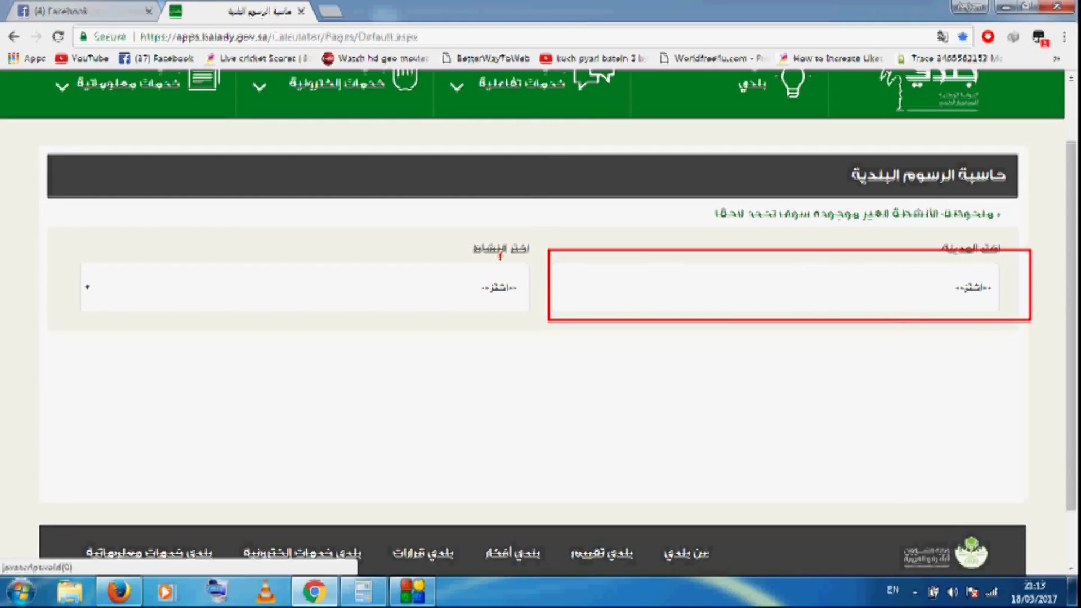
{"action": "mouse_move", "coordinate": [74, 252]}
{"action": "left_mouse_down"}
{"action": "mouse_move", "coordinate": [84, 300]}
{"action": "mouse_move", "coordinate": [399, 337]}
{"action": "mouse_move", "coordinate": [539, 337]}
{"action": "left_mouse_up"}
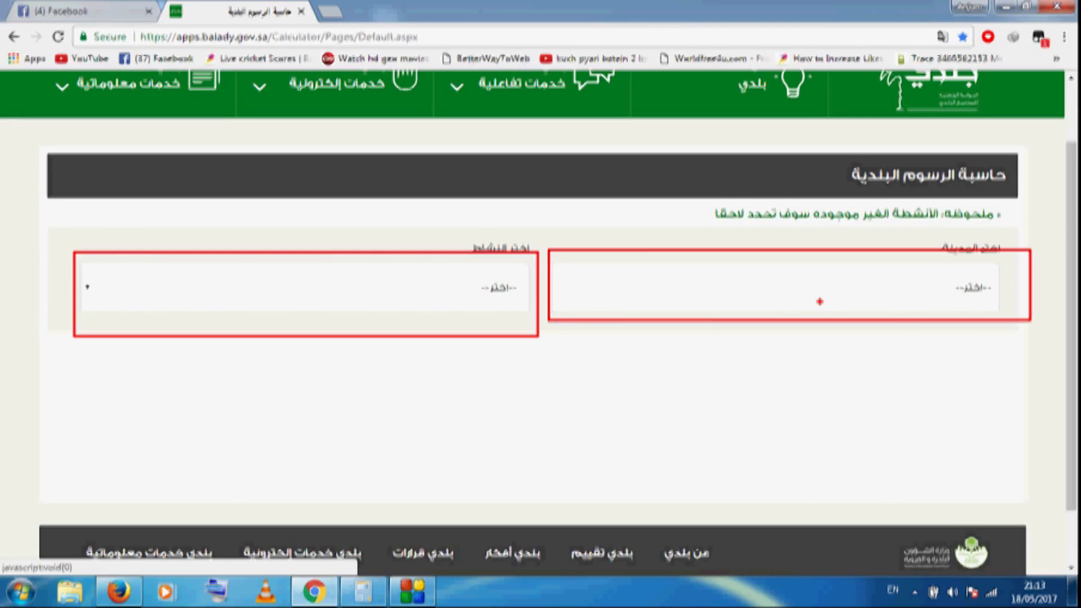
{"action": "key", "text": "Escape"}
{"action": "left_click", "coordinate": [992, 293]}
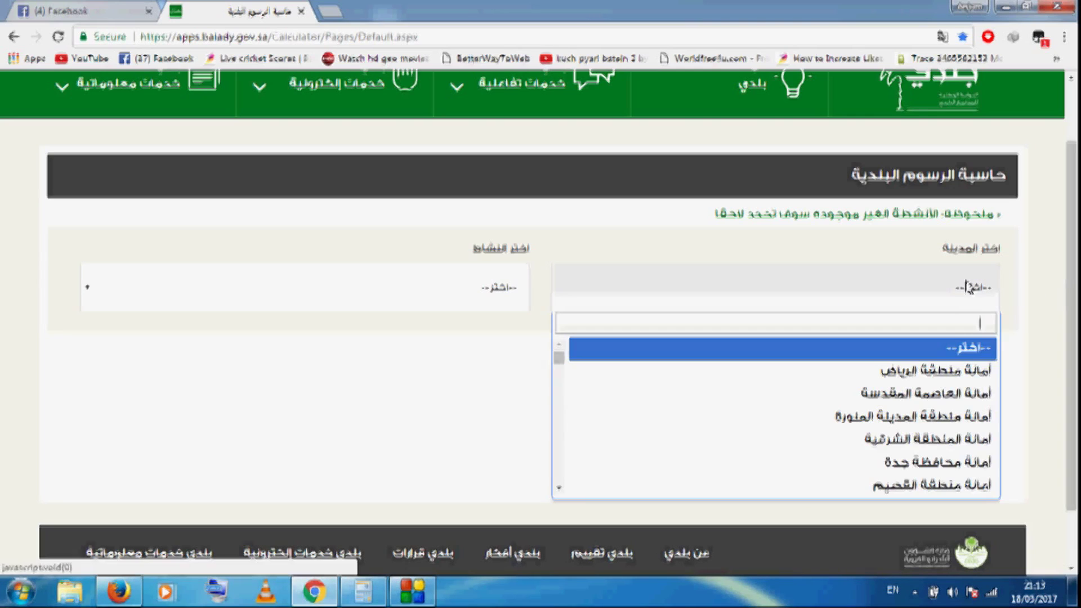
{"action": "scroll", "coordinate": [952, 387], "scroll_direction": "down", "scroll_amount": 2}
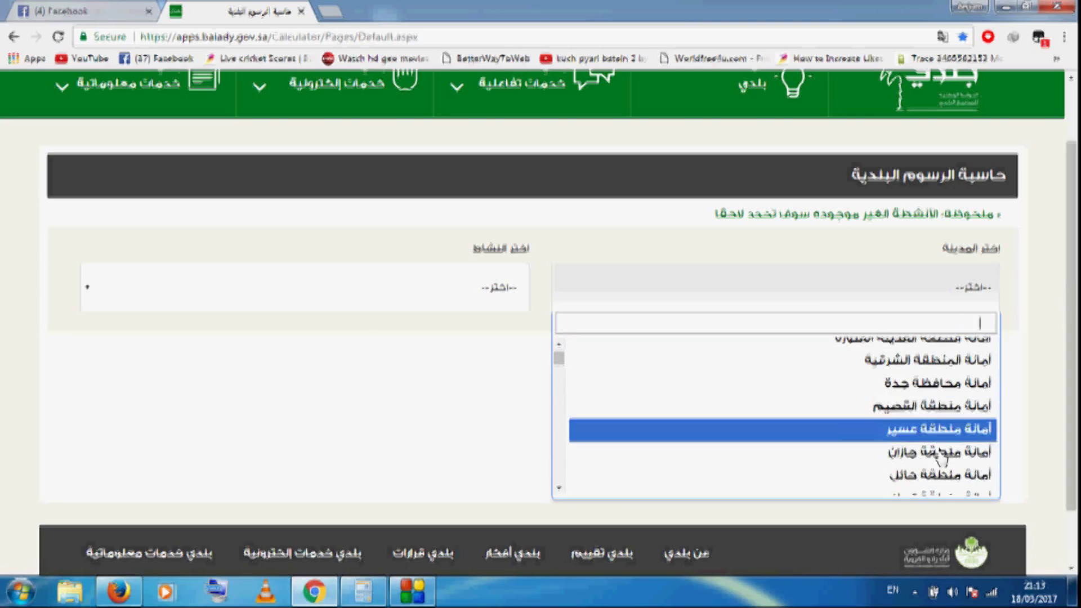
{"action": "left_click", "coordinate": [945, 478]}
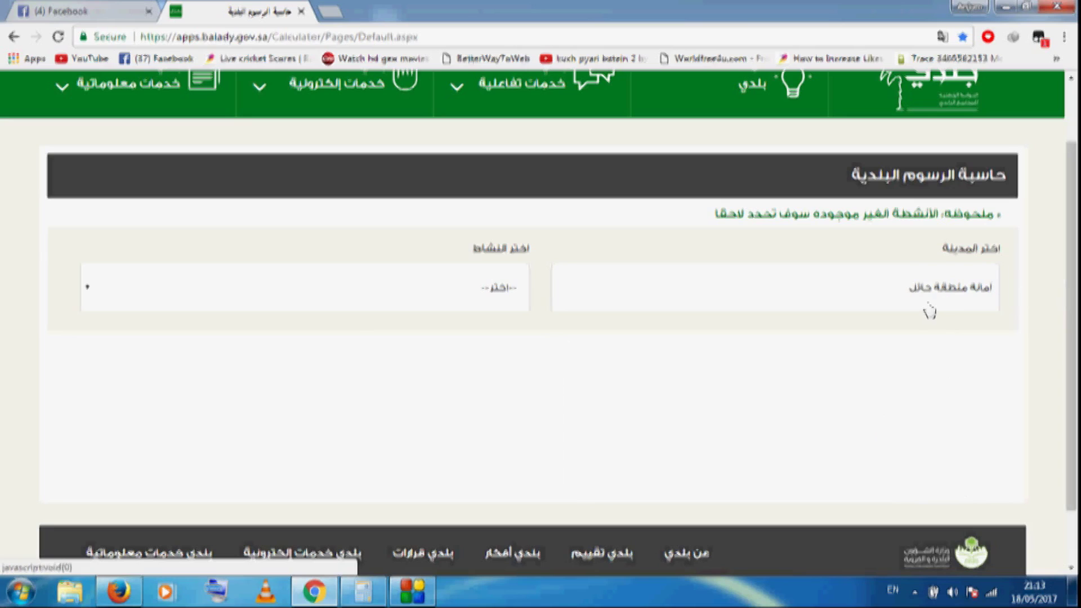
- Set the activity to إصدار رخص الأنشطة التجارية and the sub-activity to المحلات التجارية
{"action": "left_click", "coordinate": [466, 294]}
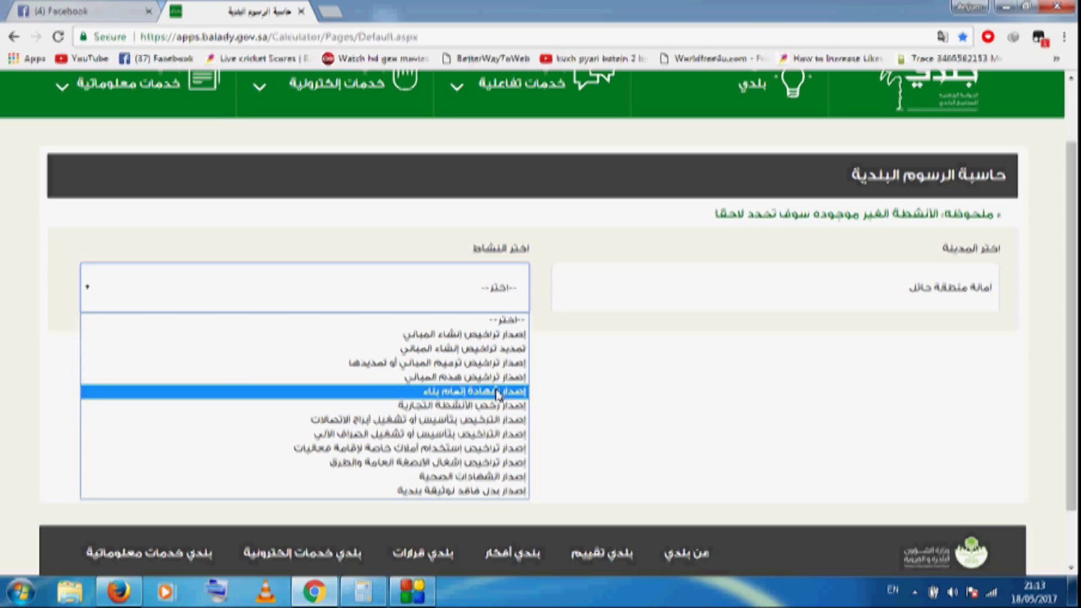
{"action": "left_click", "coordinate": [495, 406]}
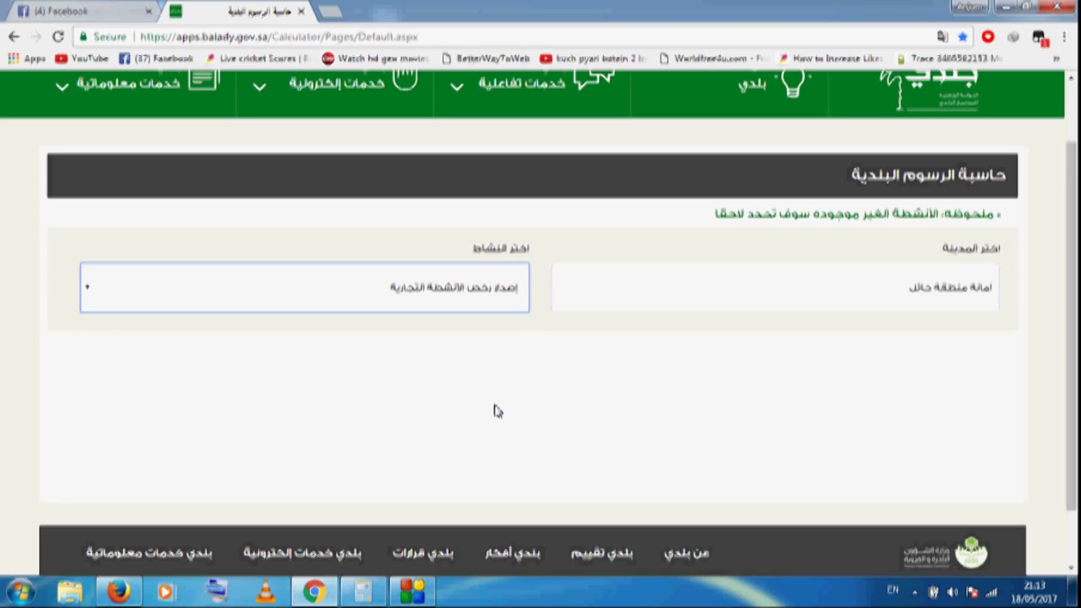
{"action": "scroll", "coordinate": [500, 380], "scroll_direction": "down", "scroll_amount": 1}
{"action": "scroll", "coordinate": [501, 382], "scroll_direction": "down", "scroll_amount": 2}
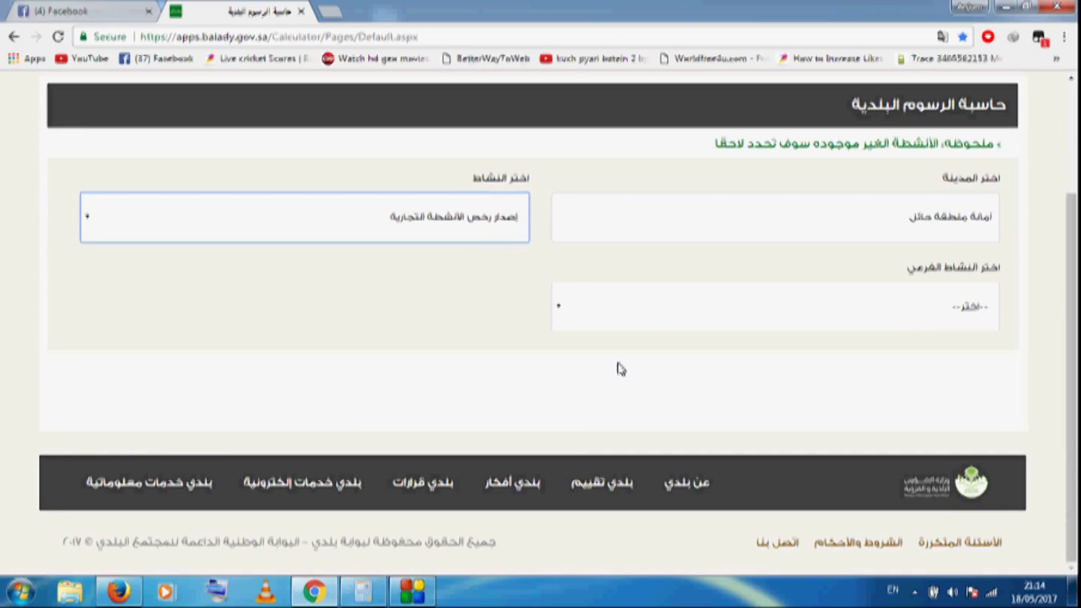
{"action": "left_click", "coordinate": [980, 312]}
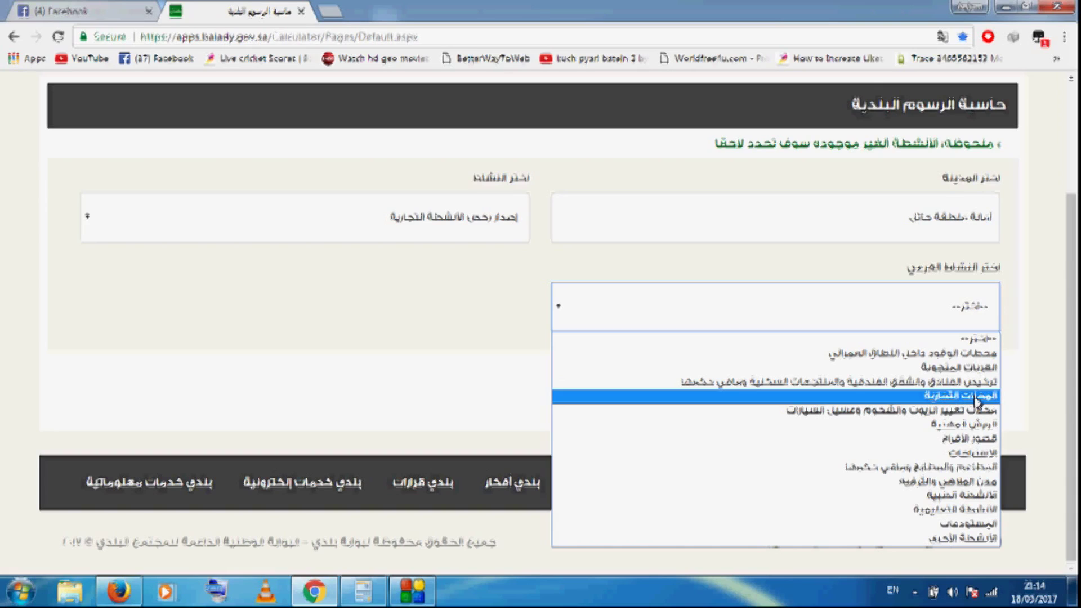
{"action": "left_click", "coordinate": [975, 397]}
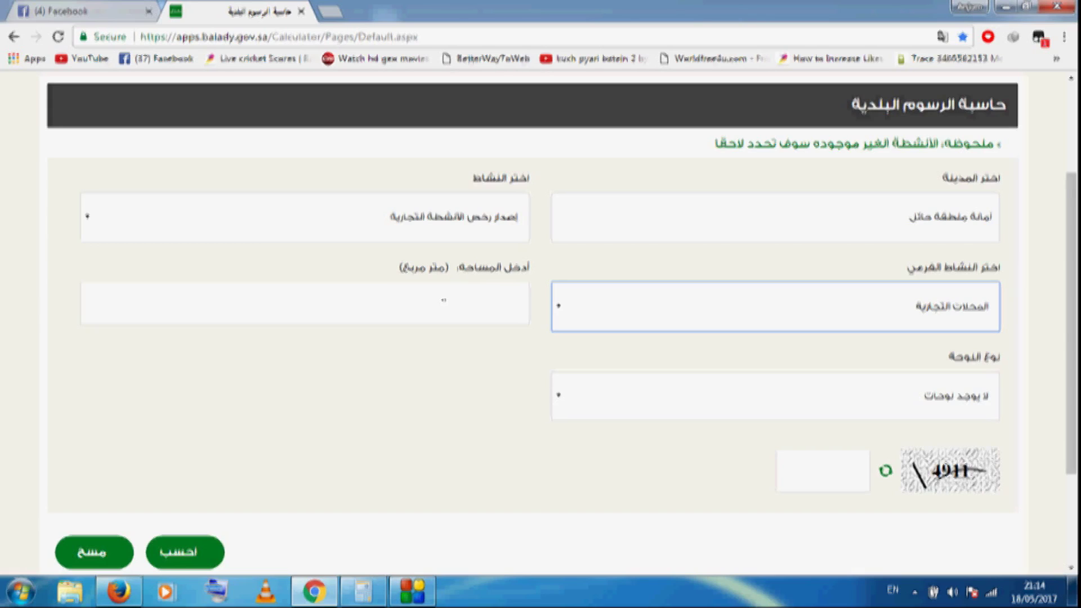
- Multiply 5 by 6 in the Windows Calculator and enter 30 square metres as the shop area in the web form
{"action": "left_click", "coordinate": [444, 300]}
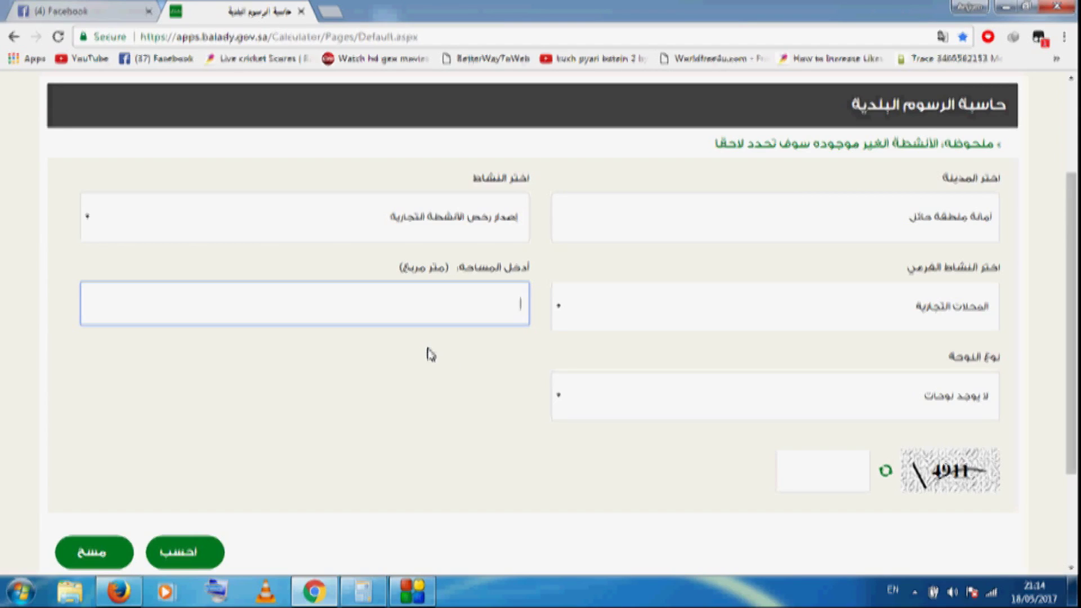
{"action": "left_click", "coordinate": [364, 592]}
{"action": "left_click_drag", "start_coordinate": [67, 340], "coordinate": [128, 117]}
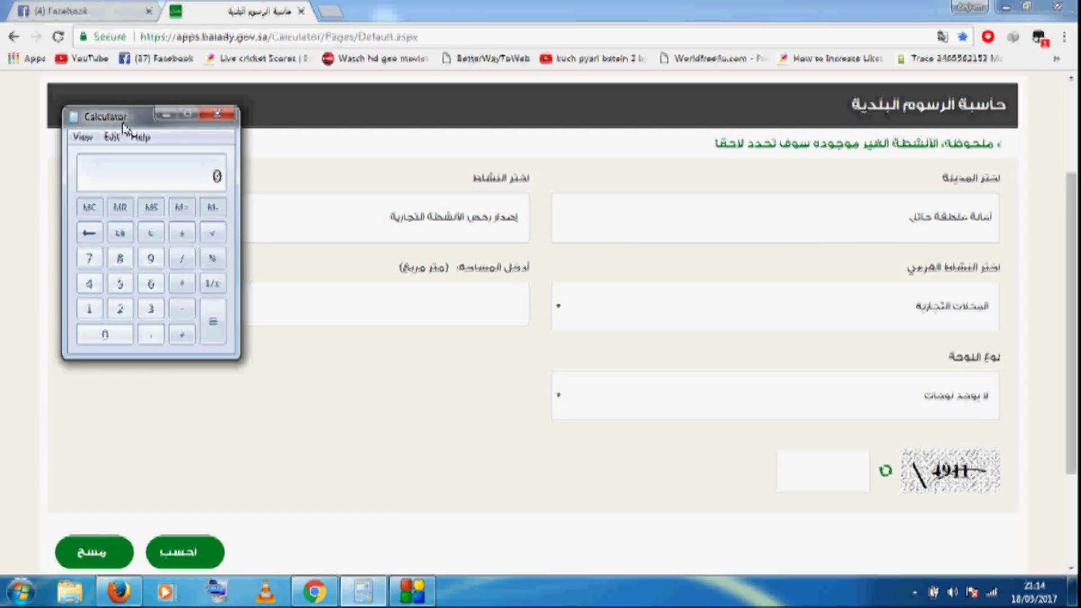
{"action": "left_click", "coordinate": [121, 284]}
{"action": "left_click", "coordinate": [183, 287]}
{"action": "left_click", "coordinate": [150, 284]}
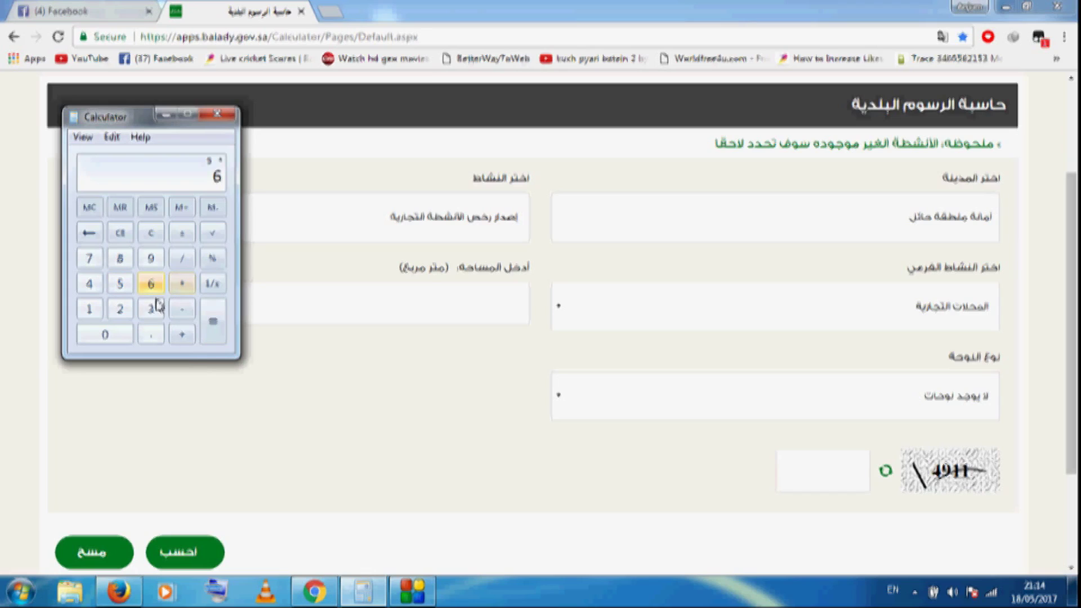
{"action": "left_click", "coordinate": [213, 336]}
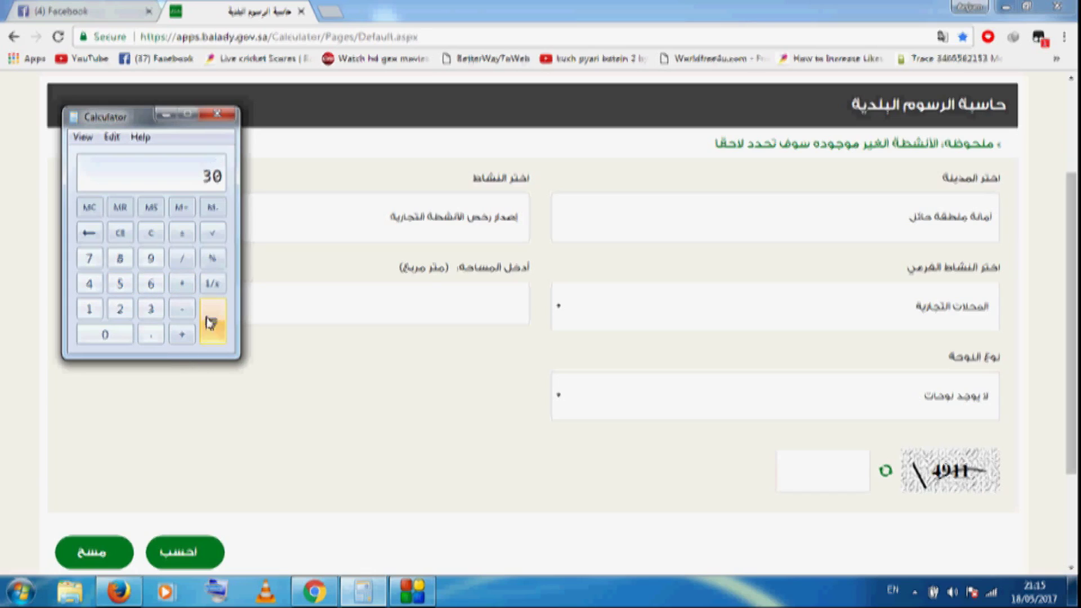
{"action": "left_click", "coordinate": [166, 115]}
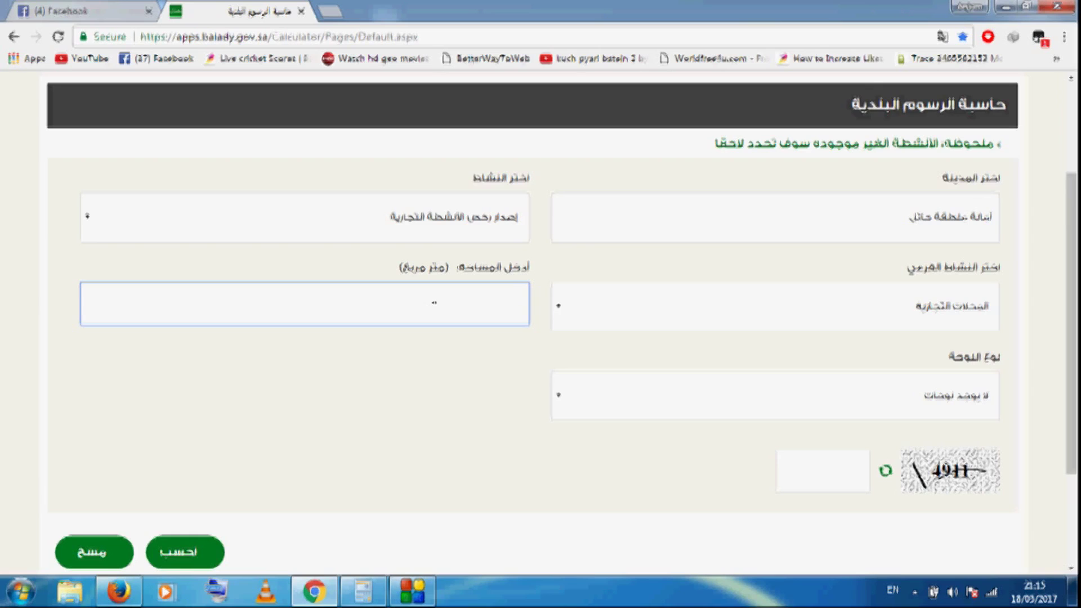
{"action": "type", "text": "30"}
- Set the sign type to لوحة ارشادية with a sign area of 1 square metre
{"action": "scroll", "coordinate": [652, 392], "scroll_direction": "down", "scroll_amount": 2}
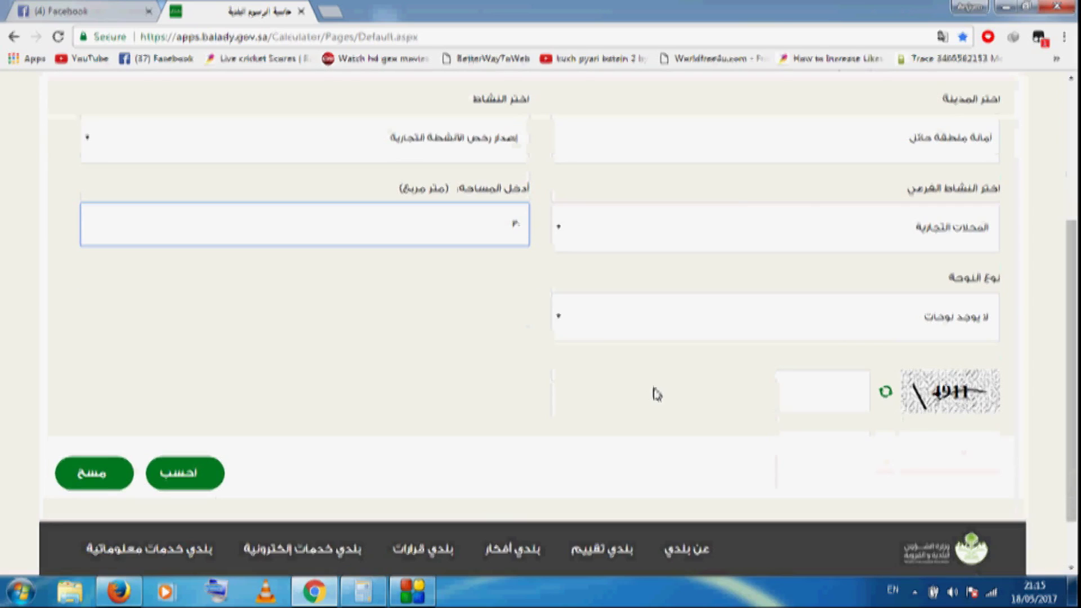
{"action": "left_click", "coordinate": [872, 323]}
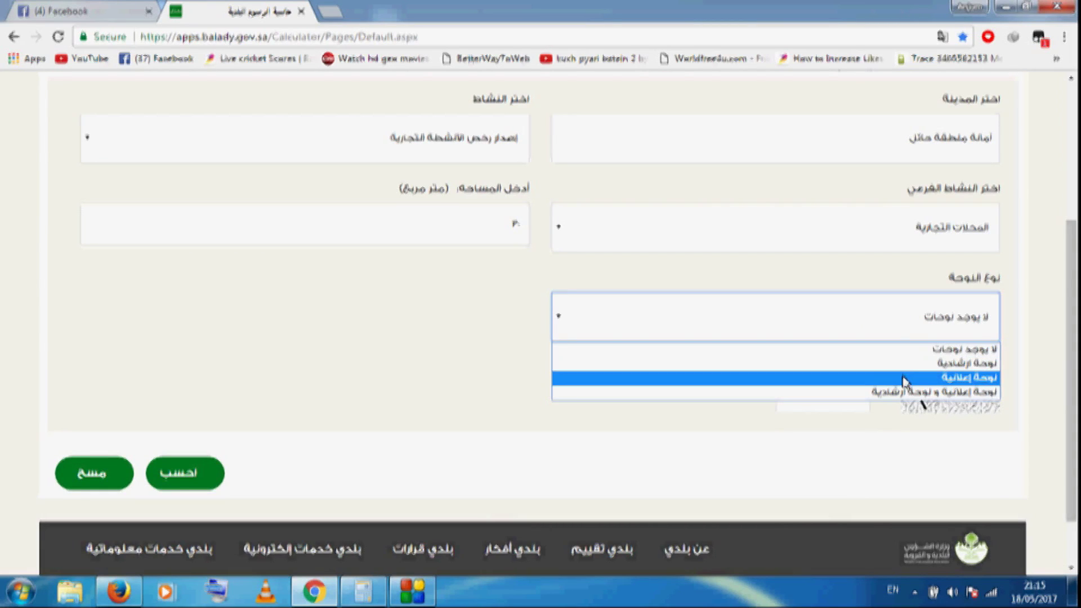
{"action": "left_click", "coordinate": [939, 366]}
{"action": "key", "text": "Tab"}
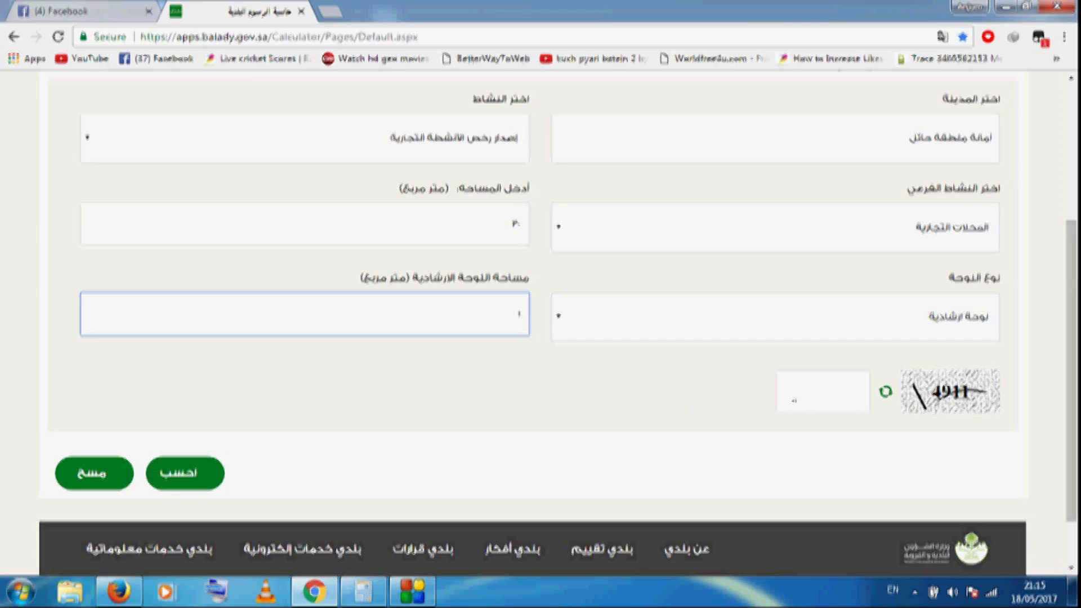
- Enter the verification code from the captcha image and calculate the municipal fees
{"action": "left_click", "coordinate": [805, 398]}
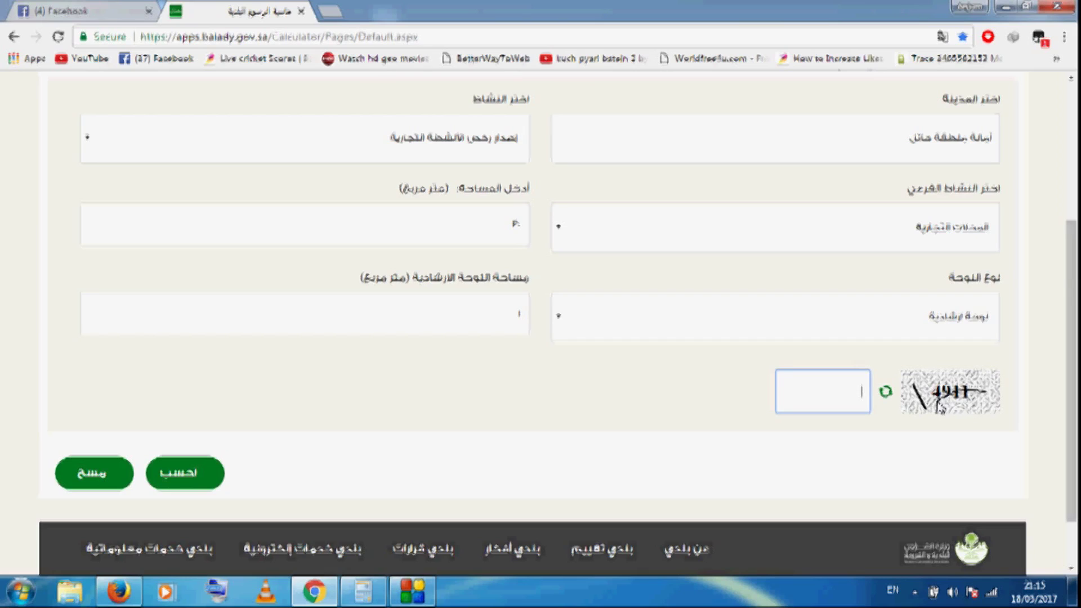
{"action": "type", "text": "4911"}
{"action": "left_click", "coordinate": [188, 479]}
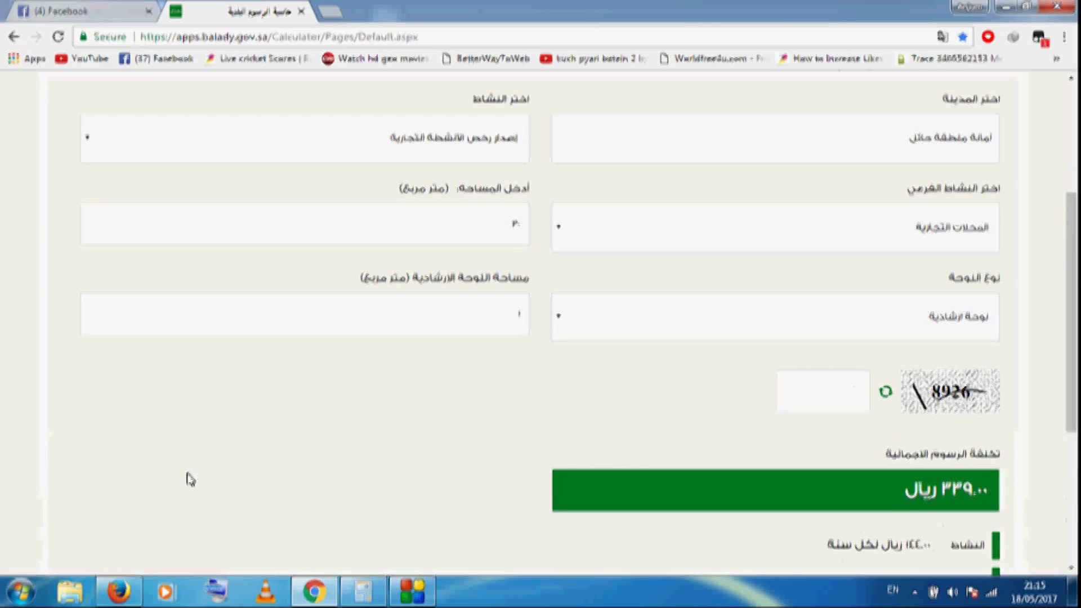
- Examine the total fee and its breakdown into activity, guide sign and inspection charges
{"action": "scroll", "coordinate": [210, 444], "scroll_direction": "down", "scroll_amount": 2}
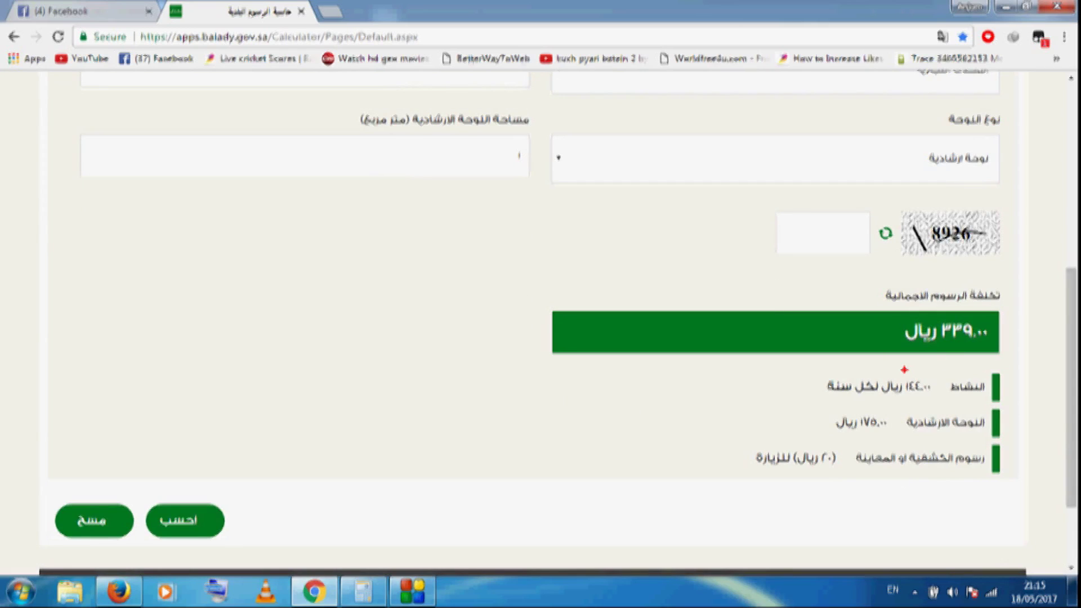
{"action": "mouse_move", "coordinate": [1047, 272]}
{"action": "left_mouse_down"}
{"action": "mouse_move", "coordinate": [1025, 319]}
{"action": "mouse_move", "coordinate": [846, 510]}
{"action": "mouse_move", "coordinate": [689, 530]}
{"action": "left_mouse_up"}
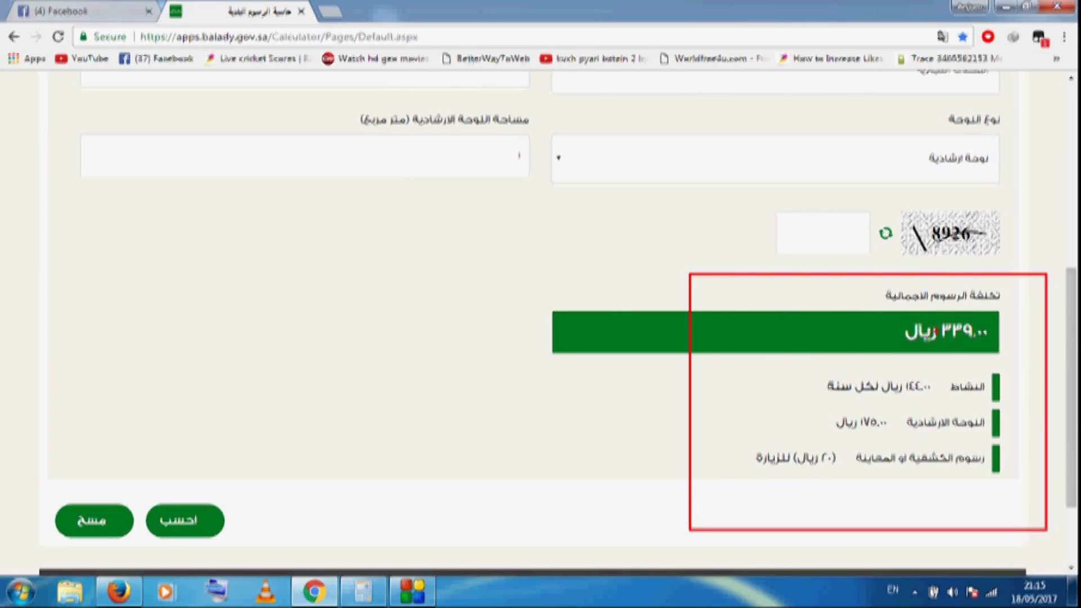
{"action": "mouse_move", "coordinate": [889, 313]}
{"action": "left_mouse_down"}
{"action": "mouse_move", "coordinate": [912, 343]}
{"action": "mouse_move", "coordinate": [1023, 361]}
{"action": "left_mouse_up"}
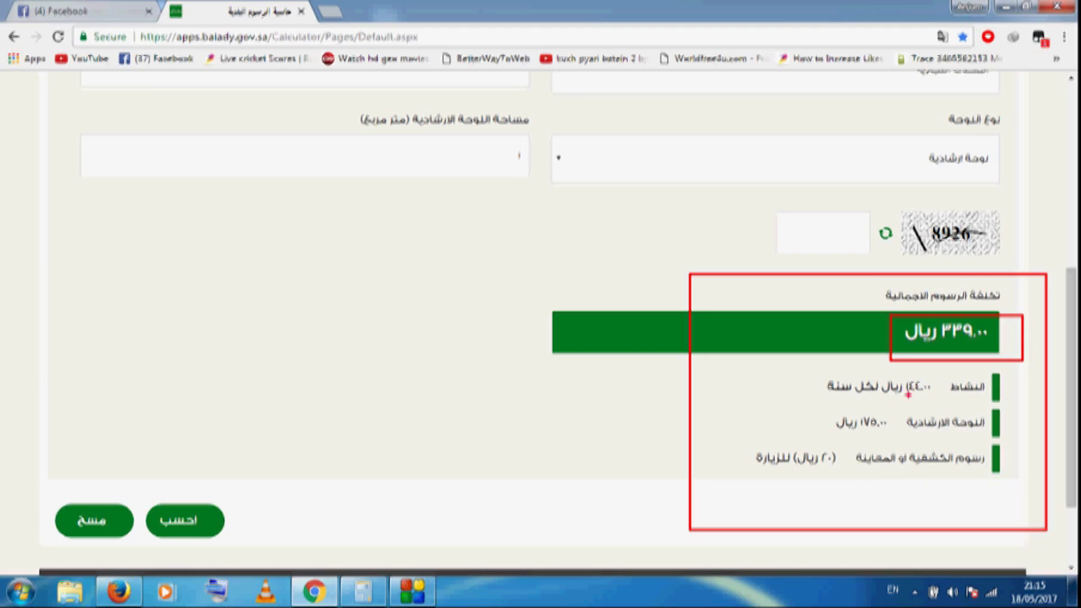
{"action": "mouse_move", "coordinate": [937, 370]}
{"action": "left_mouse_down"}
{"action": "mouse_move", "coordinate": [922, 402]}
{"action": "mouse_move", "coordinate": [811, 403]}
{"action": "left_mouse_up"}
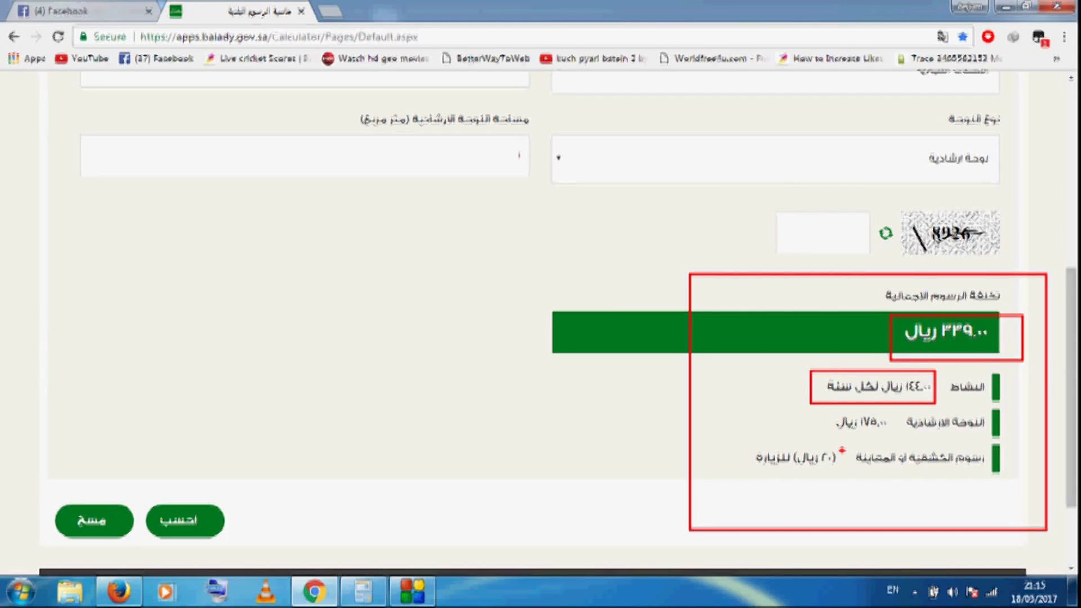
{"action": "left_click_drag", "start_coordinate": [842, 449], "coordinate": [740, 487]}
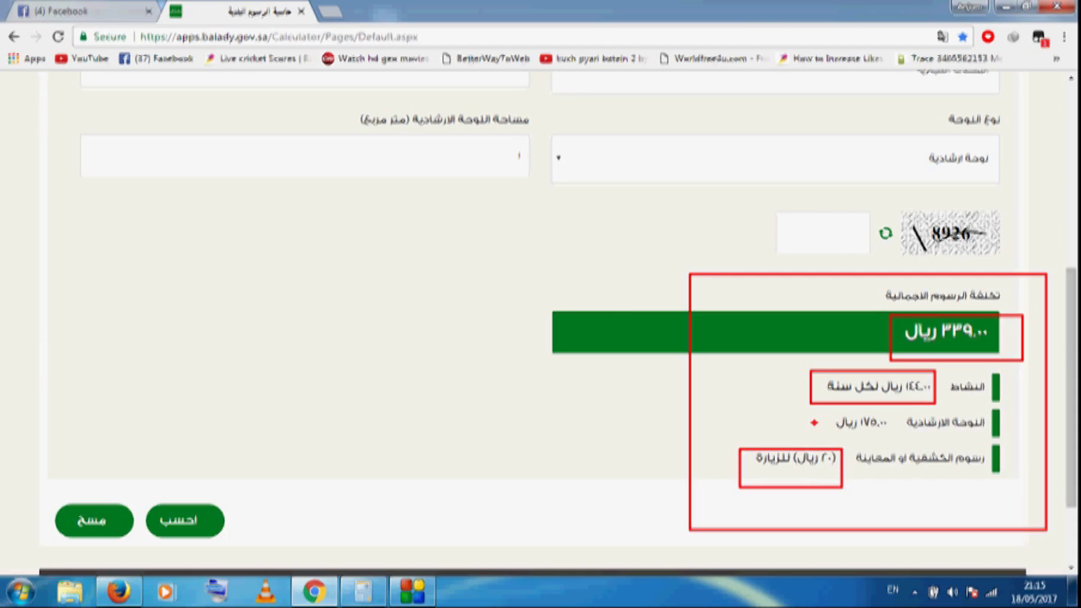
{"action": "key", "text": "Escape"}
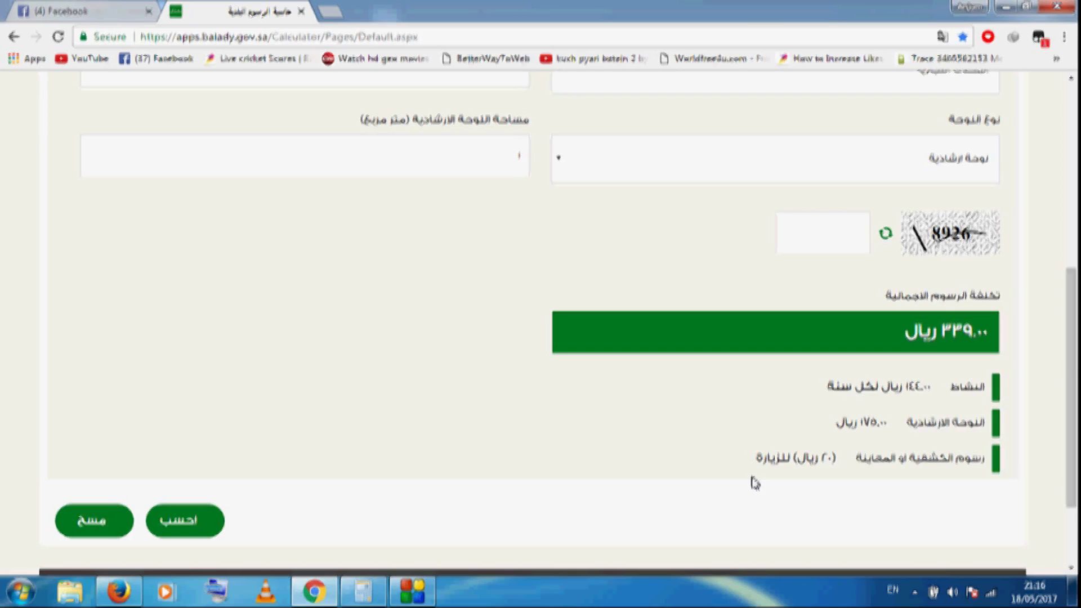
- Select the full web address of the fees calculator page
{"action": "scroll", "coordinate": [755, 482], "scroll_direction": "up", "scroll_amount": 10}
{"action": "left_click", "coordinate": [398, 37]}
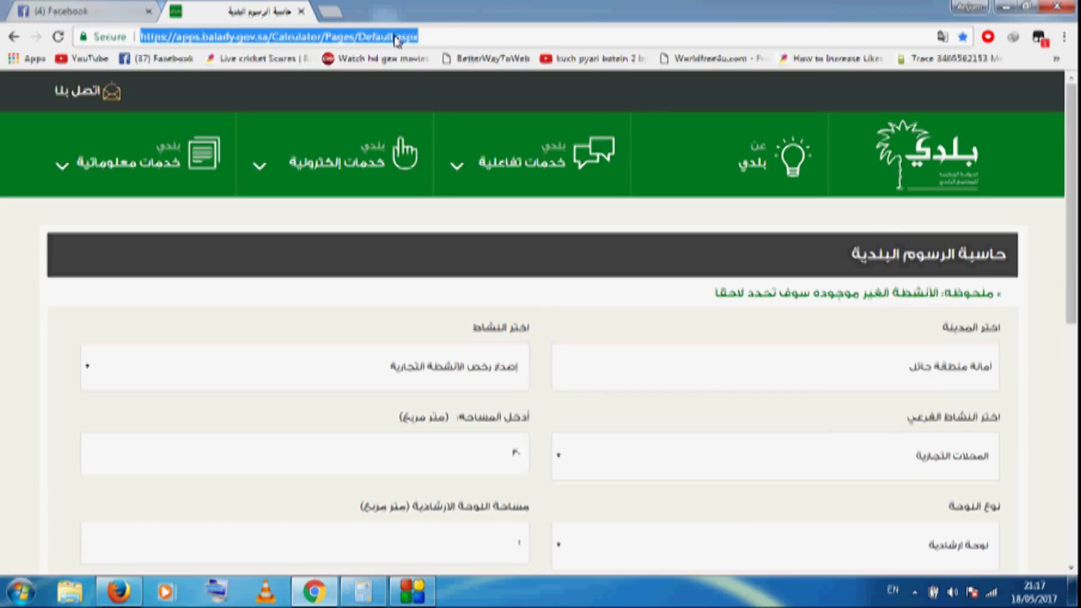